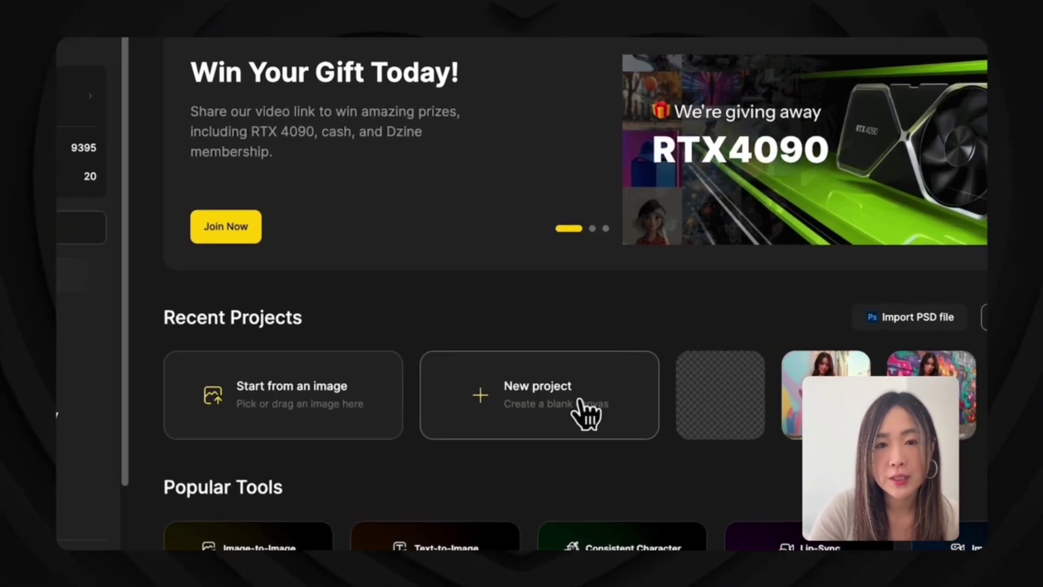
- Create a default 1536 × 1152 project, upload alley shot.png, and show the AI Editor tools
{"action": "left_click", "coordinate": [572, 389]}
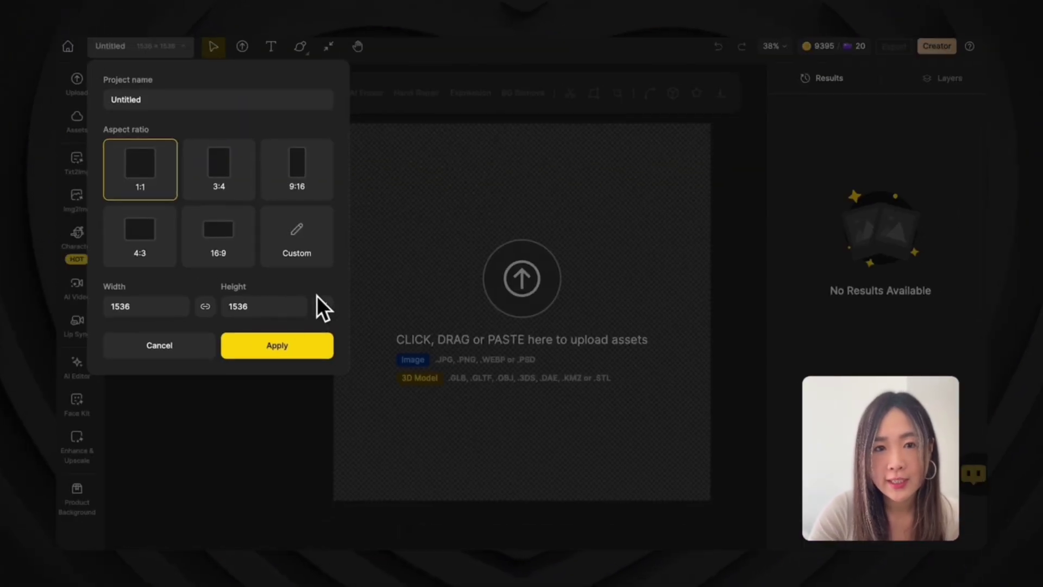
{"action": "left_click", "coordinate": [303, 350]}
{"action": "left_click", "coordinate": [522, 277]}
{"action": "left_click", "coordinate": [228, 91]}
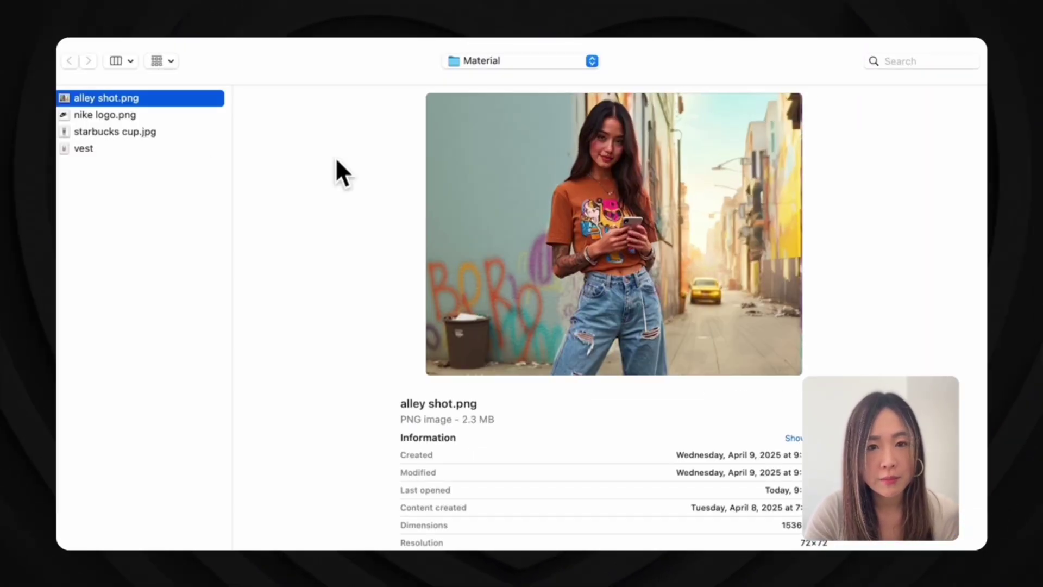
{"action": "key", "text": "Return"}
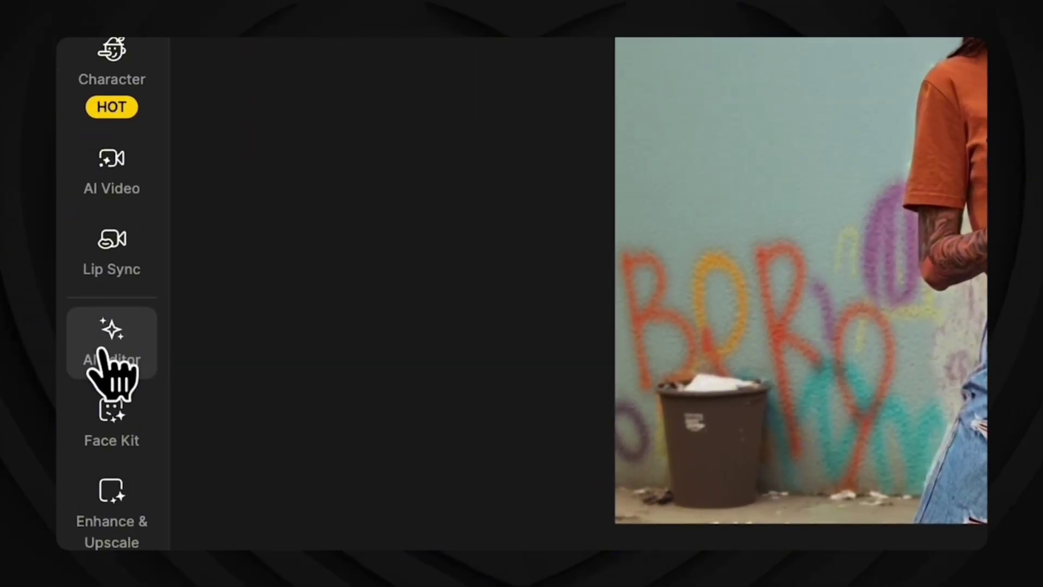
{"action": "left_click", "coordinate": [103, 353]}
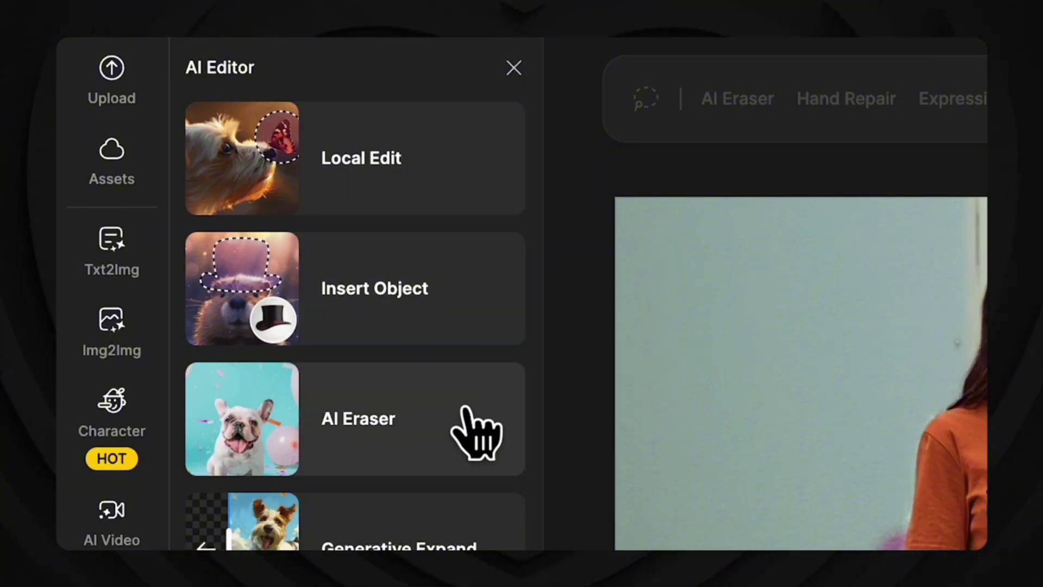
{"action": "scroll", "coordinate": [476, 432], "scroll_direction": "down", "scroll_amount": 5}
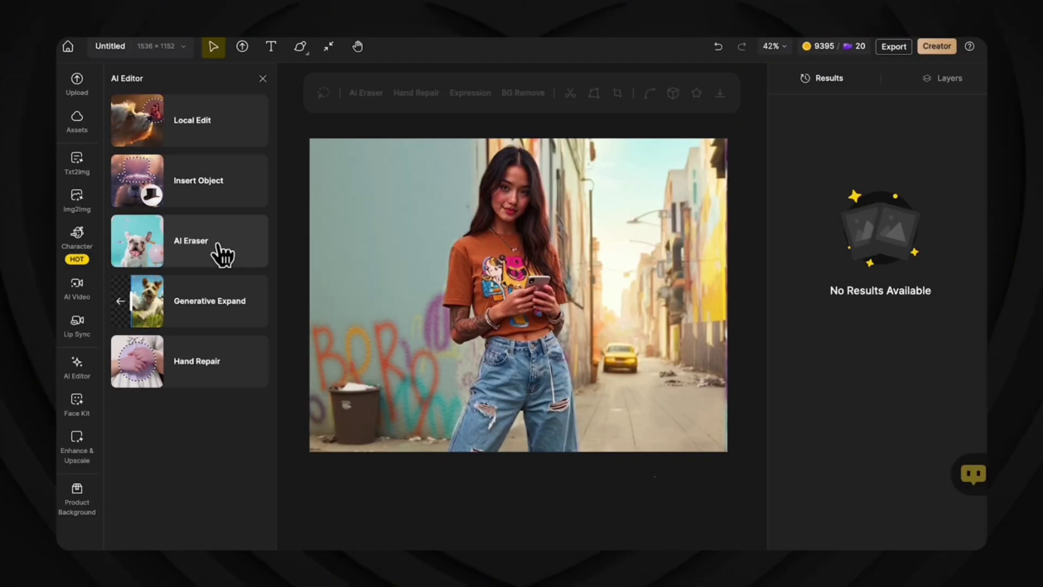
- Open AI Eraser on the alley photo and dismiss the Selection Guide tip
{"action": "left_click", "coordinate": [221, 251]}
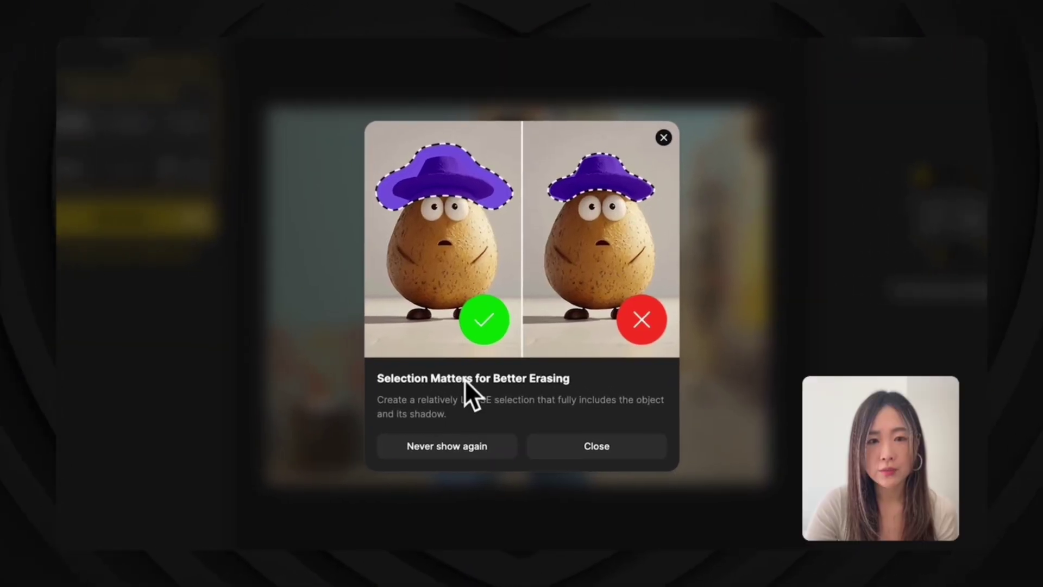
{"action": "left_click", "coordinate": [674, 406]}
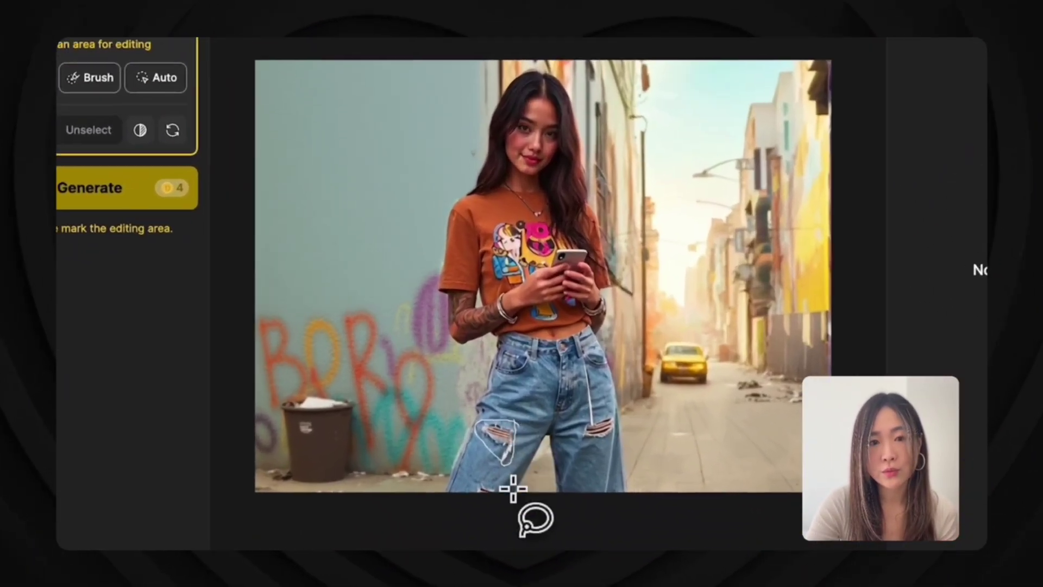
- Lasso both jeans rips, brush over the bin, litter and street debris, and auto-select the yellow car
{"action": "left_click_drag", "start_coordinate": [481, 400], "coordinate": [474, 421]}
{"action": "mouse_move", "coordinate": [663, 433]}
{"action": "left_mouse_down"}
{"action": "mouse_move", "coordinate": [631, 368]}
{"action": "mouse_move", "coordinate": [643, 466]}
{"action": "mouse_move", "coordinate": [660, 435]}
{"action": "left_mouse_up"}
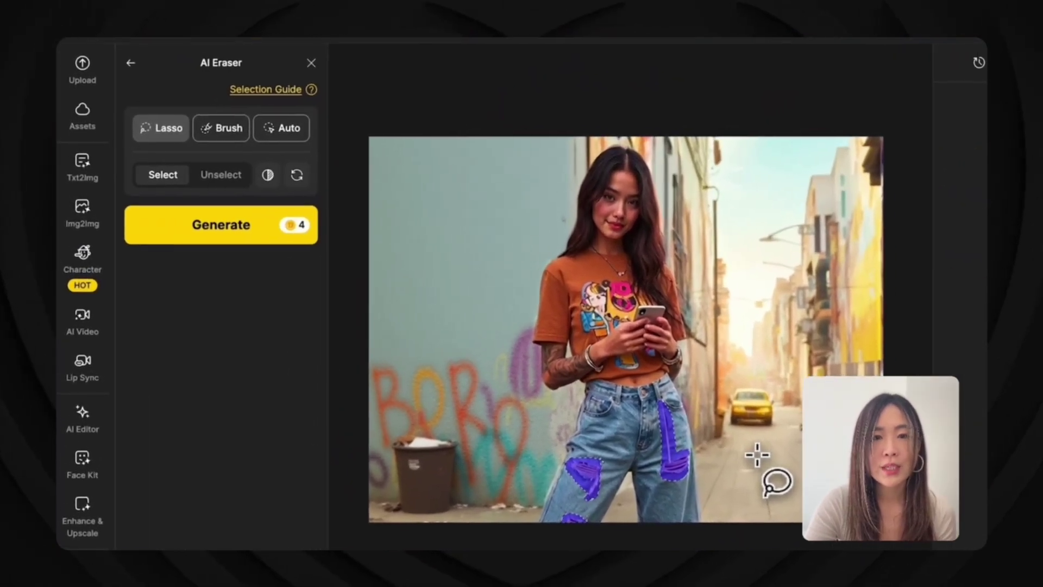
{"action": "left_click", "coordinate": [139, 86]}
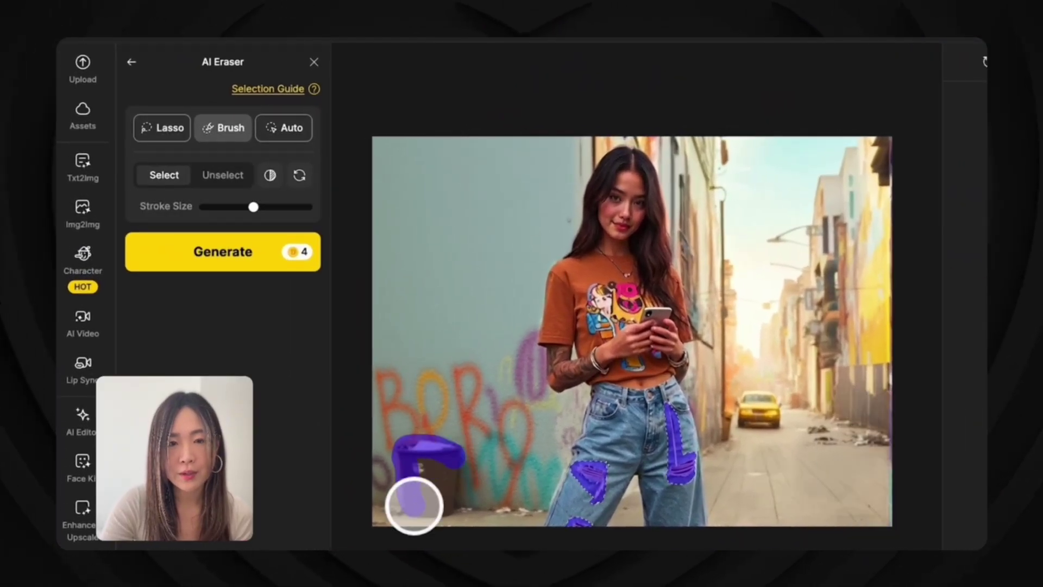
{"action": "left_click_drag", "start_coordinate": [402, 493], "coordinate": [361, 524]}
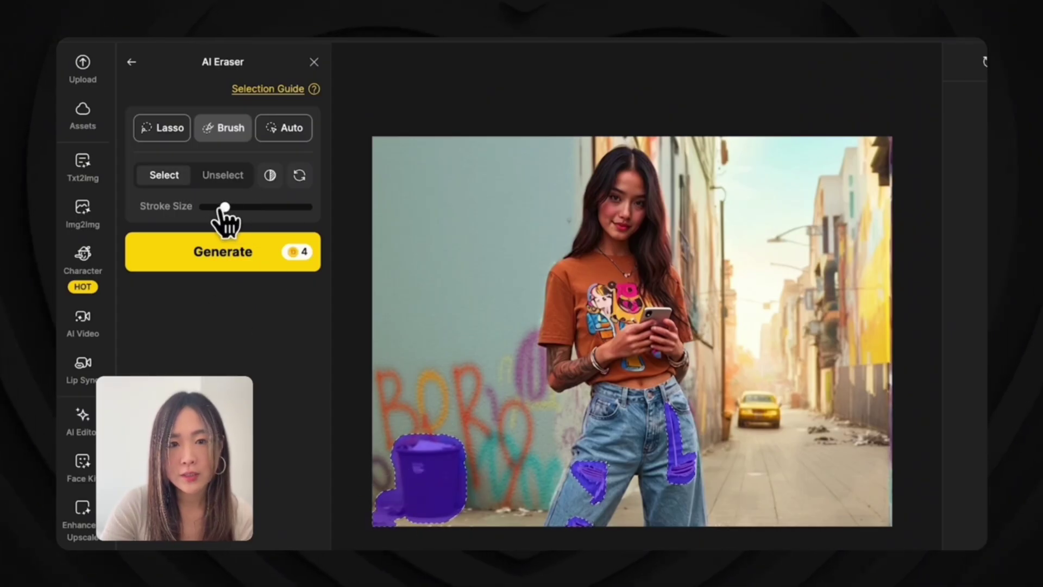
{"action": "left_click_drag", "start_coordinate": [515, 521], "coordinate": [503, 518]}
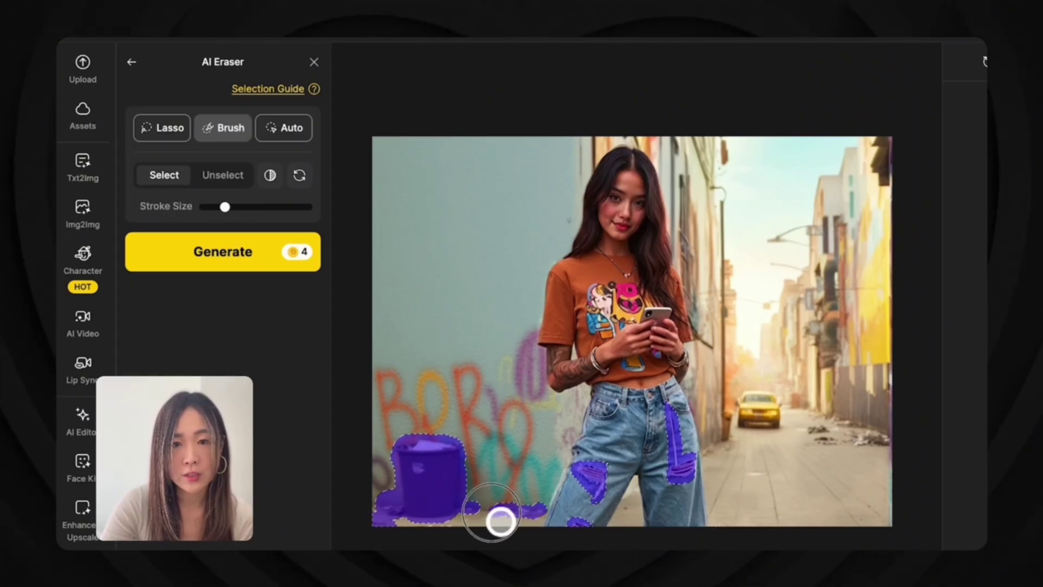
{"action": "left_click_drag", "start_coordinate": [840, 422], "coordinate": [859, 442]}
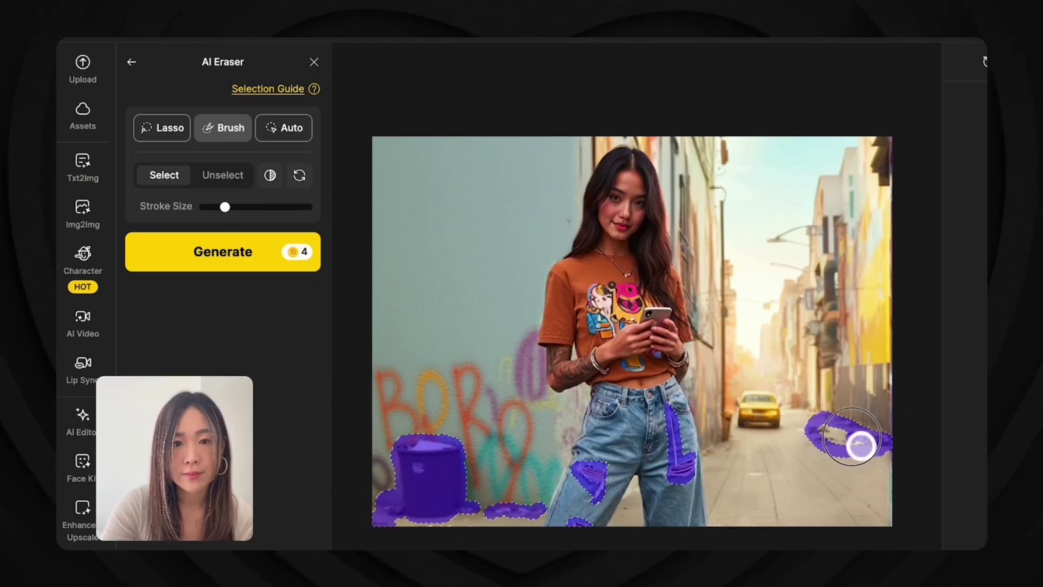
{"action": "left_click", "coordinate": [288, 138]}
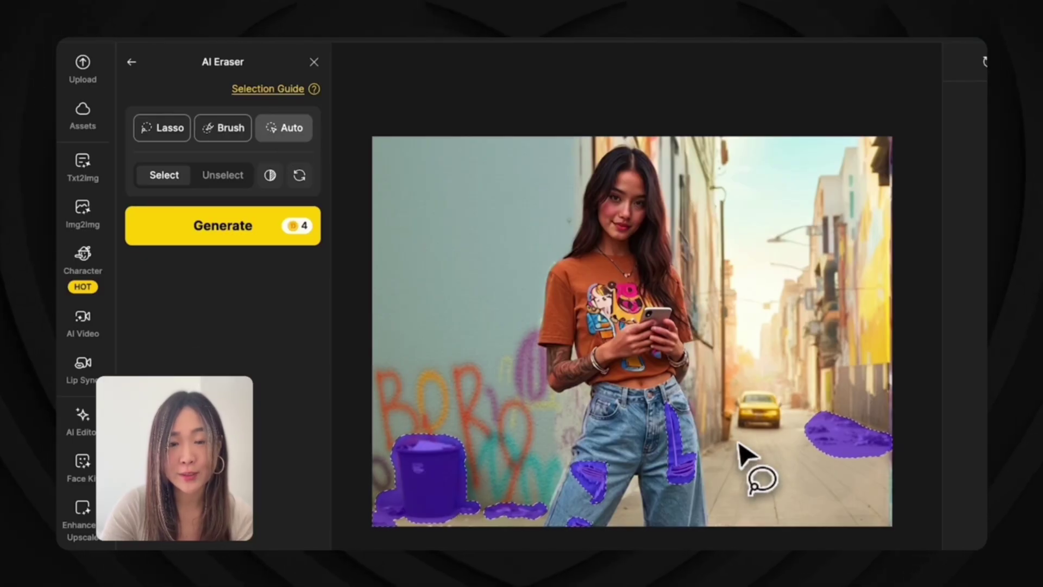
{"action": "left_click", "coordinate": [761, 413]}
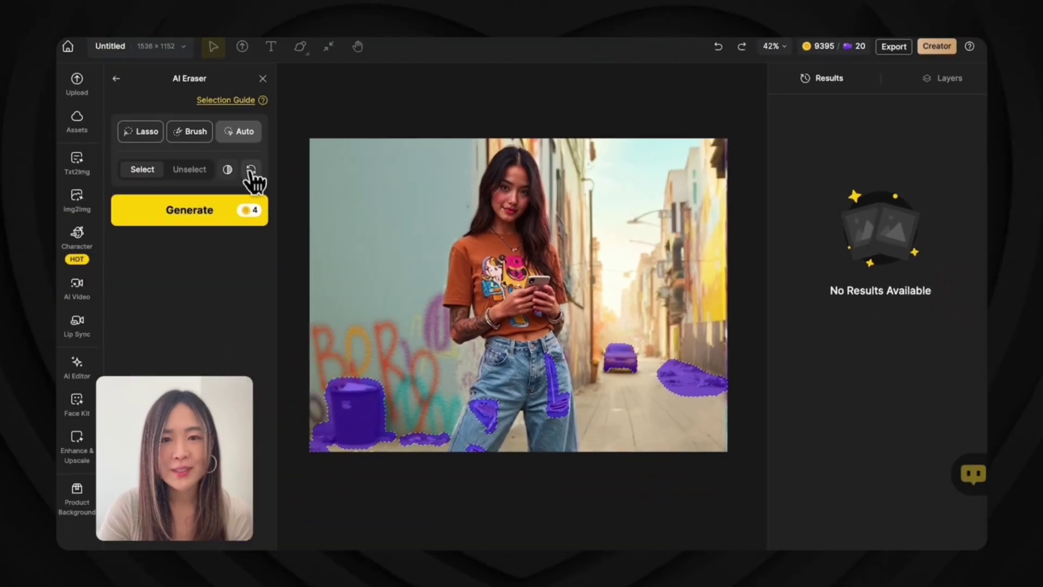
- Remove the yellow car from the erase mask, keeping the bin, litter, debris and jeans rips marked
{"action": "left_click", "coordinate": [154, 140]}
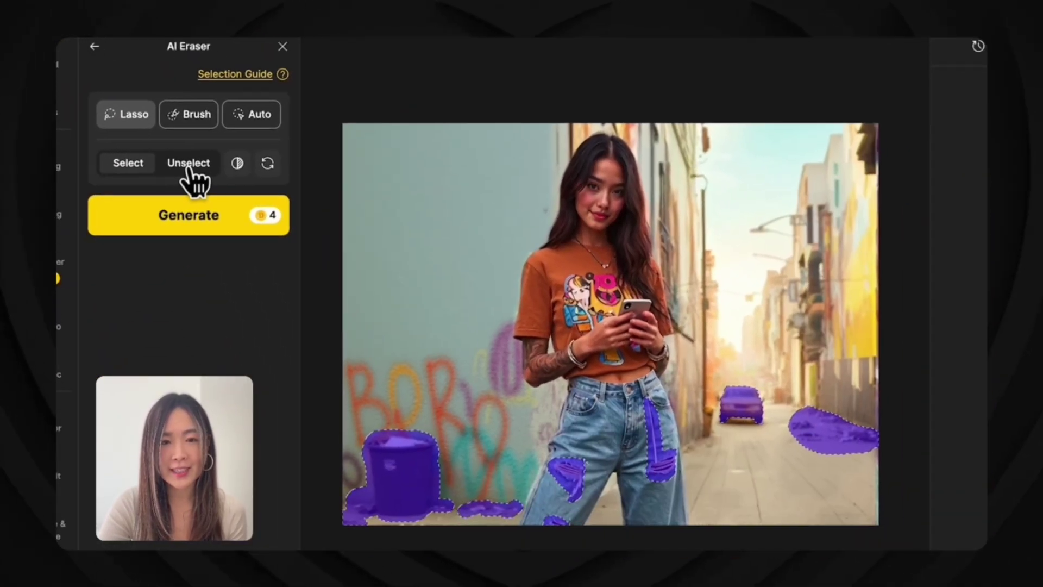
{"action": "left_click", "coordinate": [188, 166]}
{"action": "mouse_move", "coordinate": [775, 384]}
{"action": "left_mouse_down"}
{"action": "mouse_move", "coordinate": [750, 385]}
{"action": "mouse_move", "coordinate": [764, 441]}
{"action": "mouse_move", "coordinate": [786, 388]}
{"action": "mouse_move", "coordinate": [731, 438]}
{"action": "left_mouse_up"}
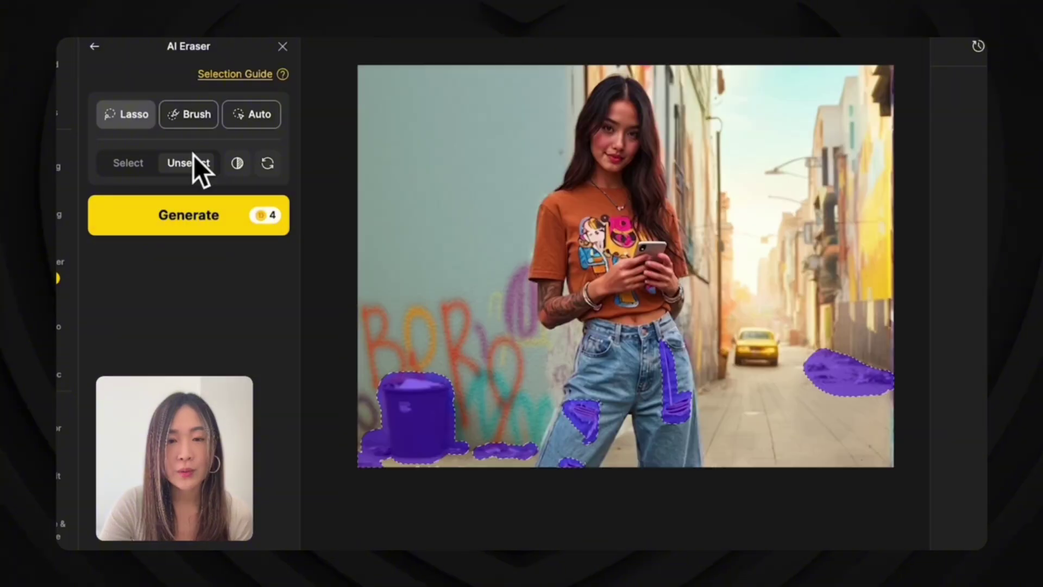
{"action": "left_click", "coordinate": [239, 164]}
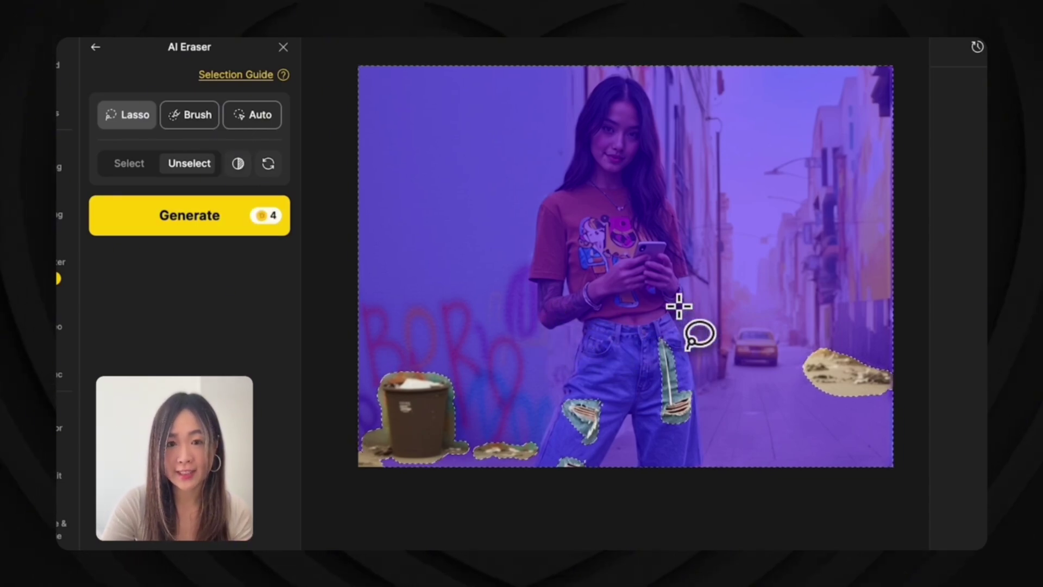
{"action": "left_click", "coordinate": [269, 164]}
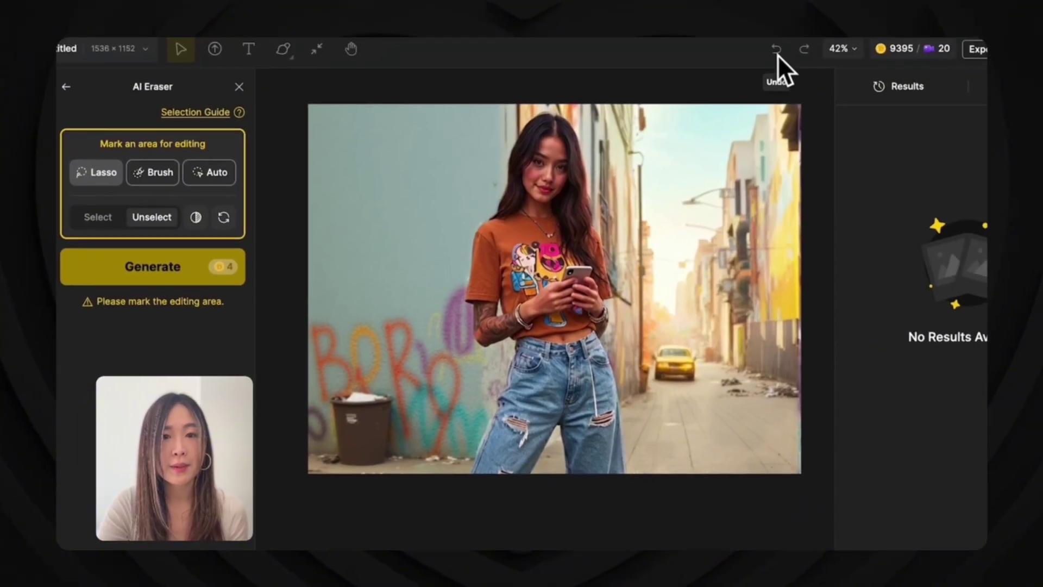
{"action": "left_click", "coordinate": [777, 52]}
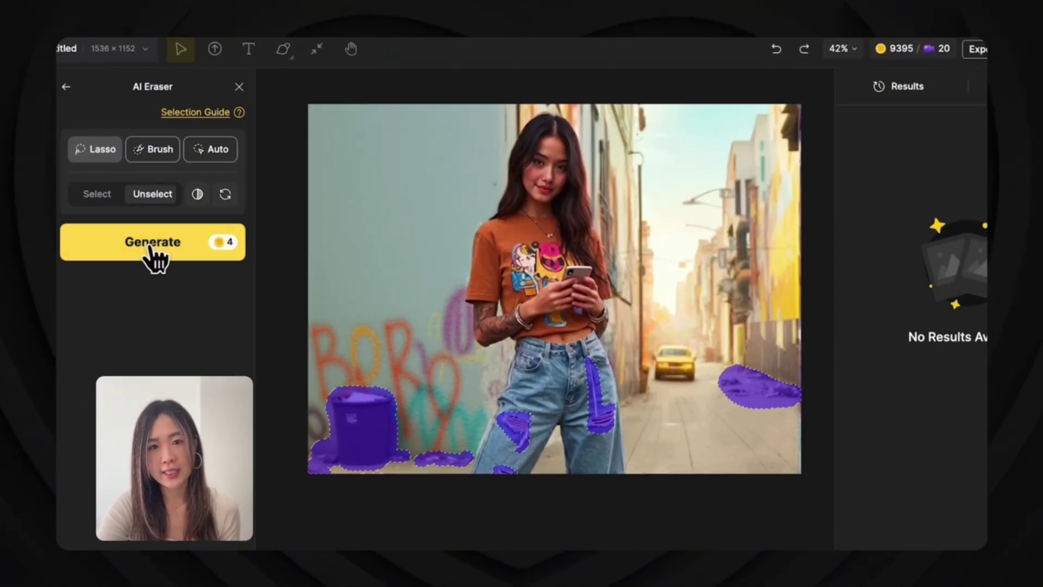
- Generate four AI Eraser results and place the cleaned photo onto the canvas
{"action": "left_click", "coordinate": [163, 248]}
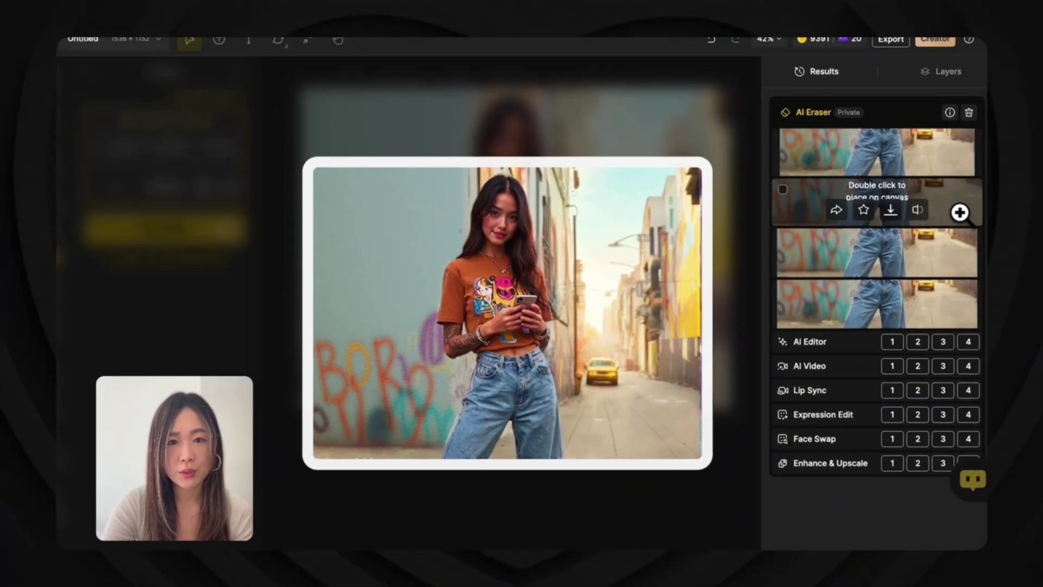
{"action": "double_click", "coordinate": [959, 212]}
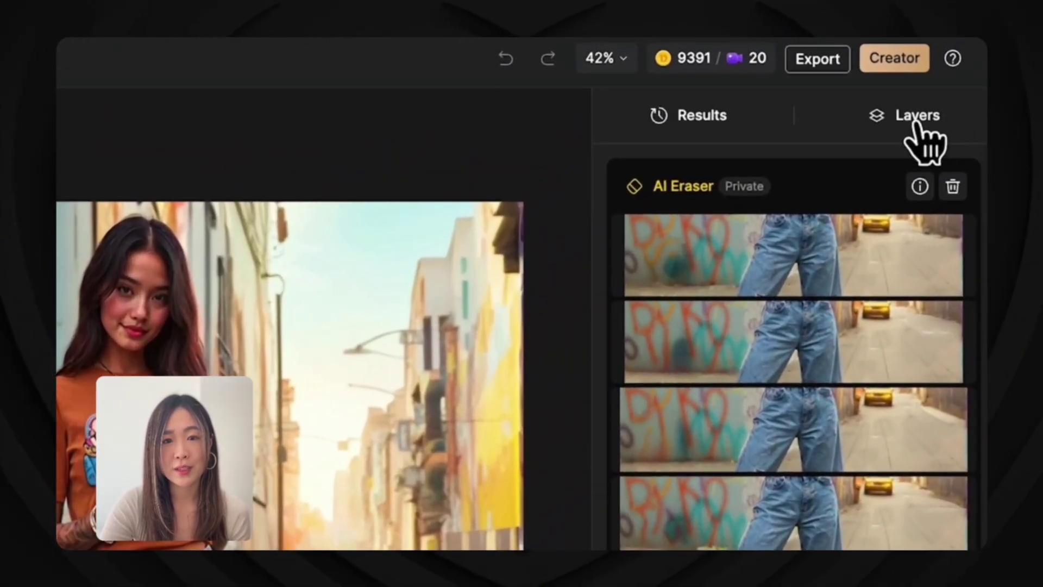
- With Layers shown, lasso the tattooed forearm and erase the tattoo
{"action": "left_click", "coordinate": [954, 78]}
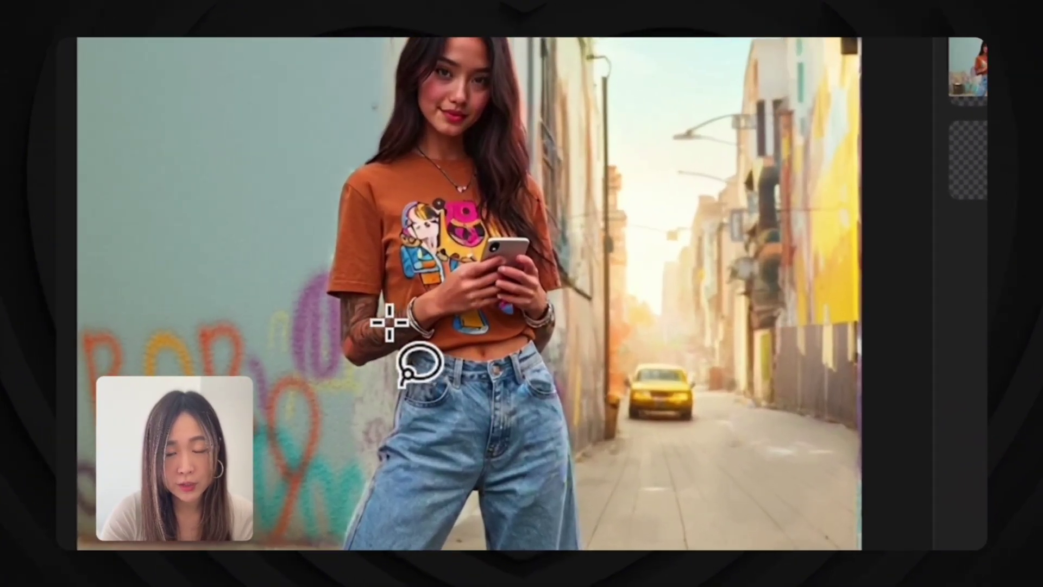
{"action": "mouse_move", "coordinate": [395, 305]}
{"action": "left_mouse_down"}
{"action": "mouse_move", "coordinate": [338, 341]}
{"action": "mouse_move", "coordinate": [384, 369]}
{"action": "mouse_move", "coordinate": [429, 335]}
{"action": "left_mouse_up"}
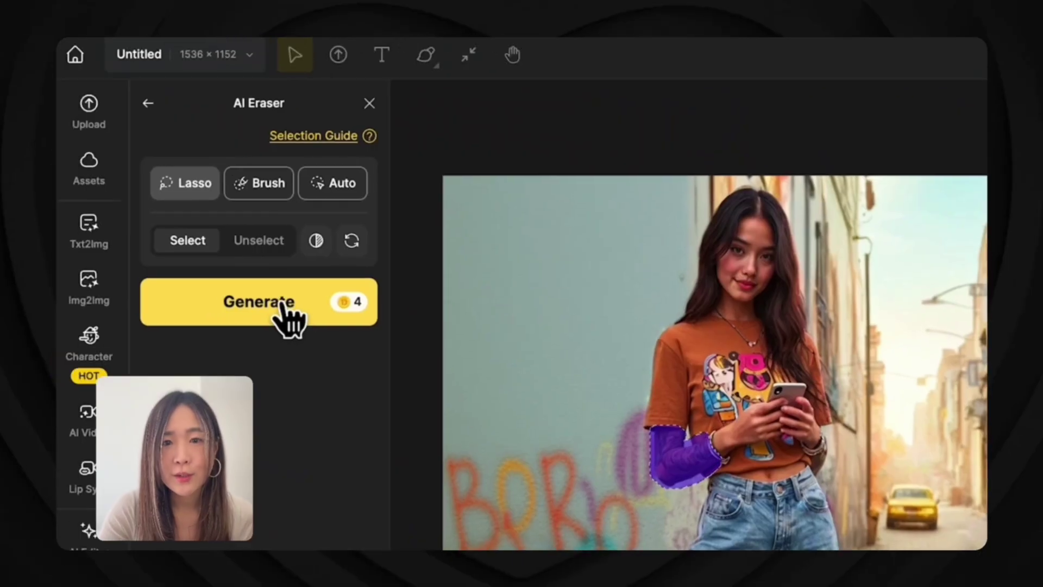
{"action": "left_click", "coordinate": [294, 321]}
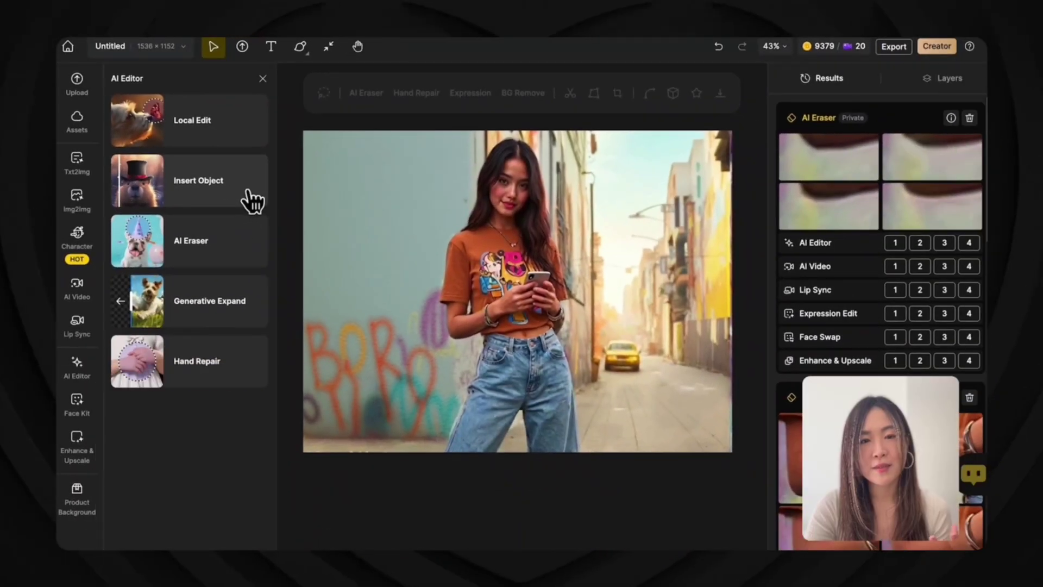
- Choose Insert Object from the AI Editor list for the tattoo-free photo
{"action": "left_click", "coordinate": [307, 247]}
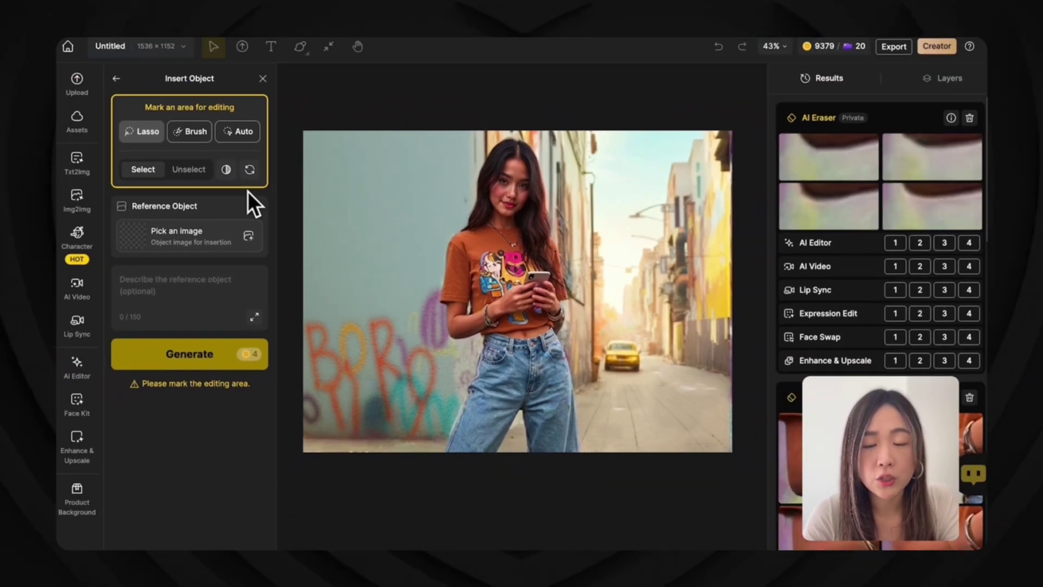
- Zoom in and lasso the orange T-shirt, including the area by her hair and waist
{"action": "scroll", "coordinate": [610, 325], "scroll_direction": "up", "scroll_amount": 3}
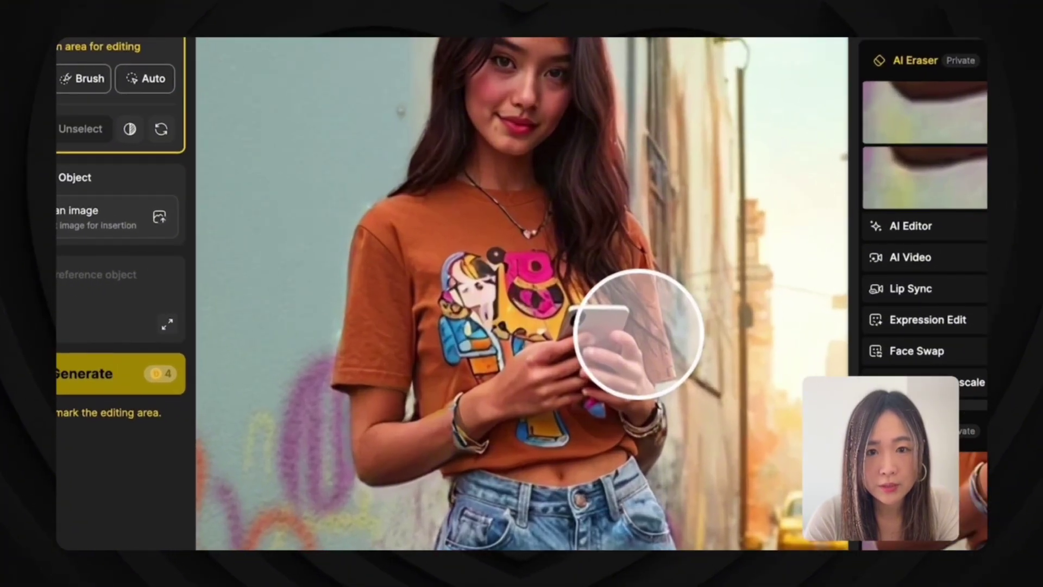
{"action": "mouse_move", "coordinate": [679, 381]}
{"action": "left_mouse_down"}
{"action": "mouse_move", "coordinate": [685, 345]}
{"action": "mouse_move", "coordinate": [601, 233]}
{"action": "mouse_move", "coordinate": [638, 348]}
{"action": "mouse_move", "coordinate": [679, 381]}
{"action": "left_mouse_up"}
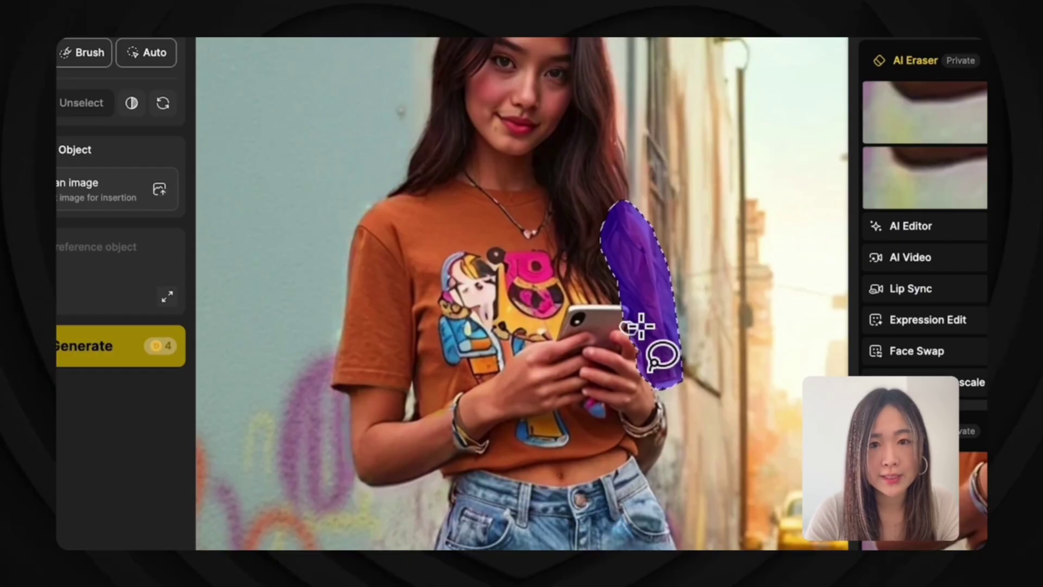
{"action": "left_click_drag", "start_coordinate": [550, 180], "coordinate": [436, 175]}
{"action": "mouse_move", "coordinate": [336, 274]}
{"action": "left_mouse_down"}
{"action": "mouse_move", "coordinate": [326, 396]}
{"action": "mouse_move", "coordinate": [450, 413]}
{"action": "mouse_move", "coordinate": [511, 371]}
{"action": "left_mouse_up"}
{"action": "mouse_move", "coordinate": [578, 311]}
{"action": "left_mouse_down"}
{"action": "mouse_move", "coordinate": [613, 256]}
{"action": "mouse_move", "coordinate": [600, 251]}
{"action": "left_mouse_up"}
{"action": "mouse_move", "coordinate": [659, 456]}
{"action": "left_mouse_down"}
{"action": "mouse_move", "coordinate": [601, 413]}
{"action": "mouse_move", "coordinate": [503, 422]}
{"action": "mouse_move", "coordinate": [433, 482]}
{"action": "mouse_move", "coordinate": [628, 454]}
{"action": "left_mouse_up"}
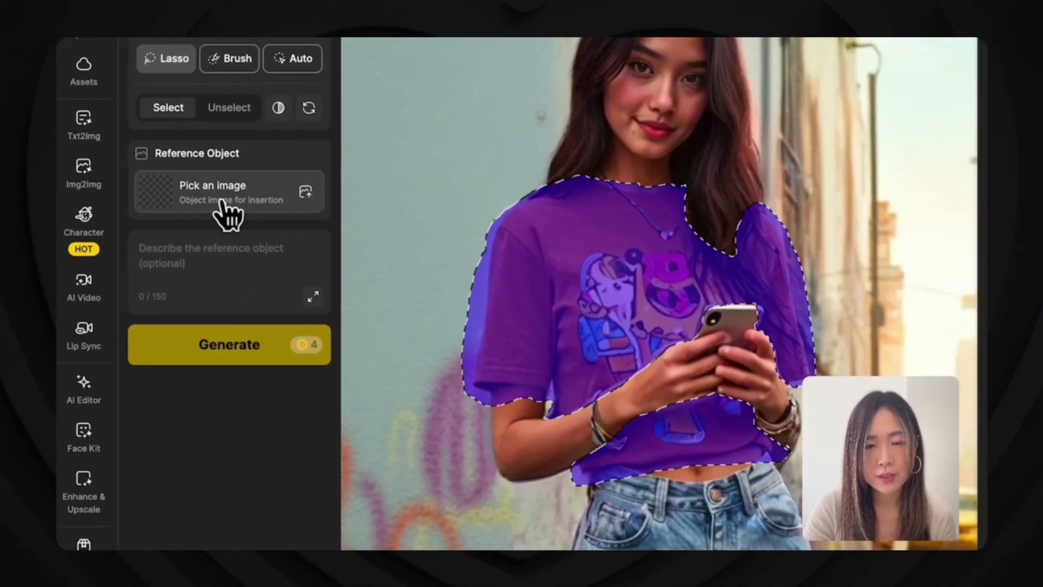
- Load the vest image as the reference object and describe it as 'vest'
{"action": "left_click", "coordinate": [232, 212]}
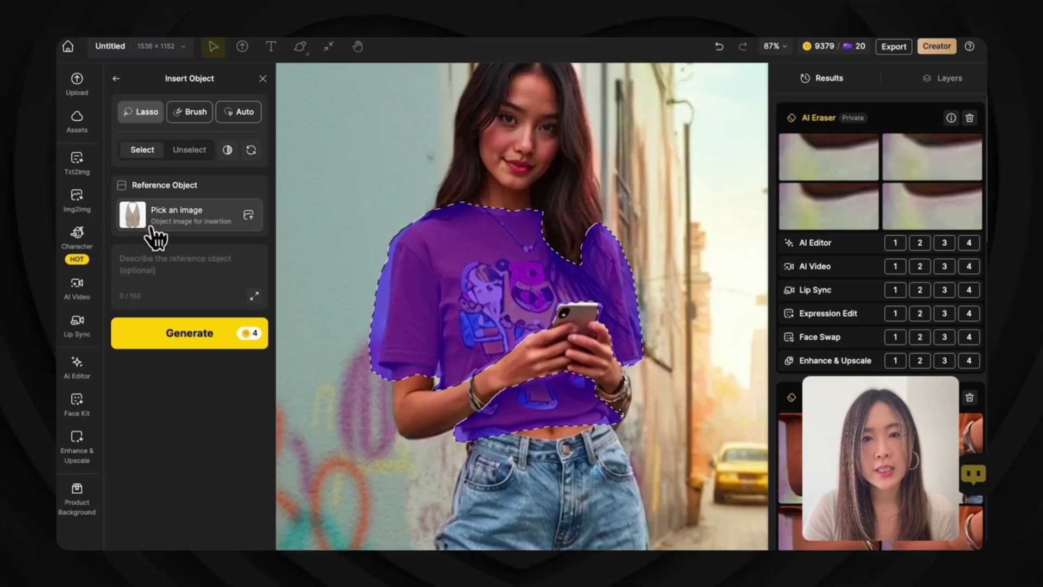
{"action": "left_click", "coordinate": [214, 287]}
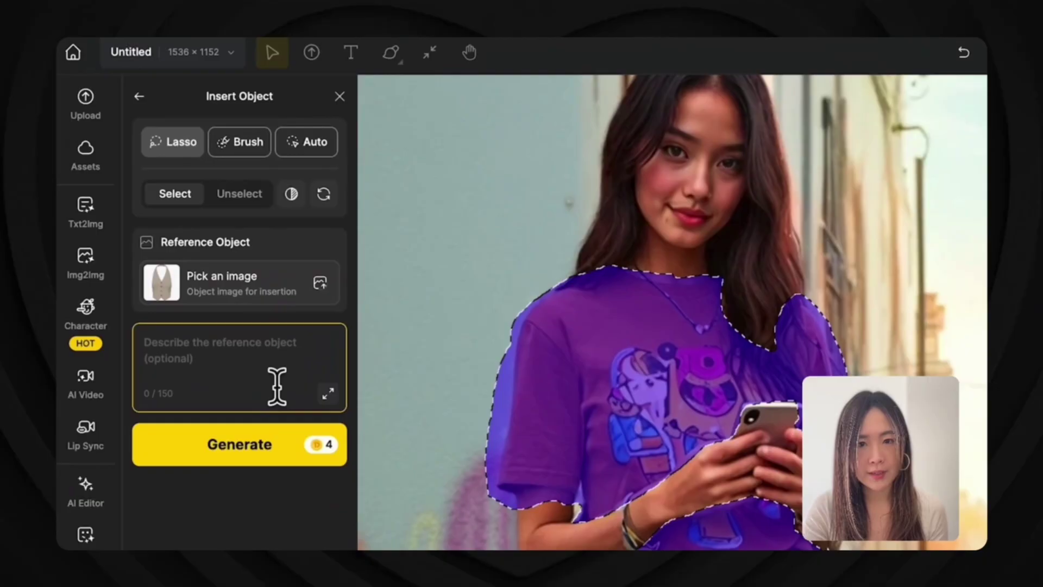
{"action": "type", "text": "vest"}
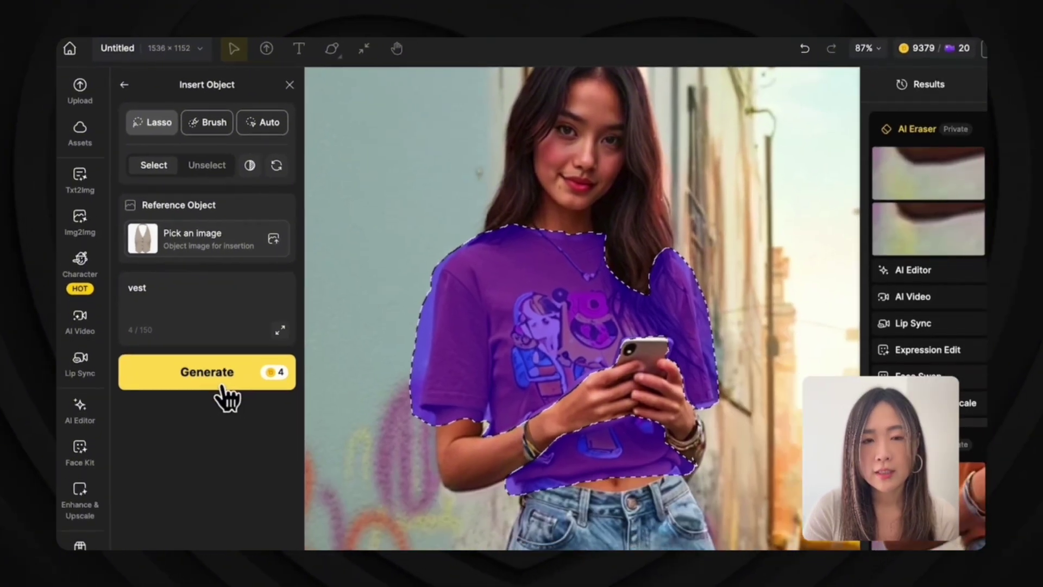
- Generate the beige vest in place of the T-shirt and compare two results with the original
{"action": "left_click", "coordinate": [239, 449]}
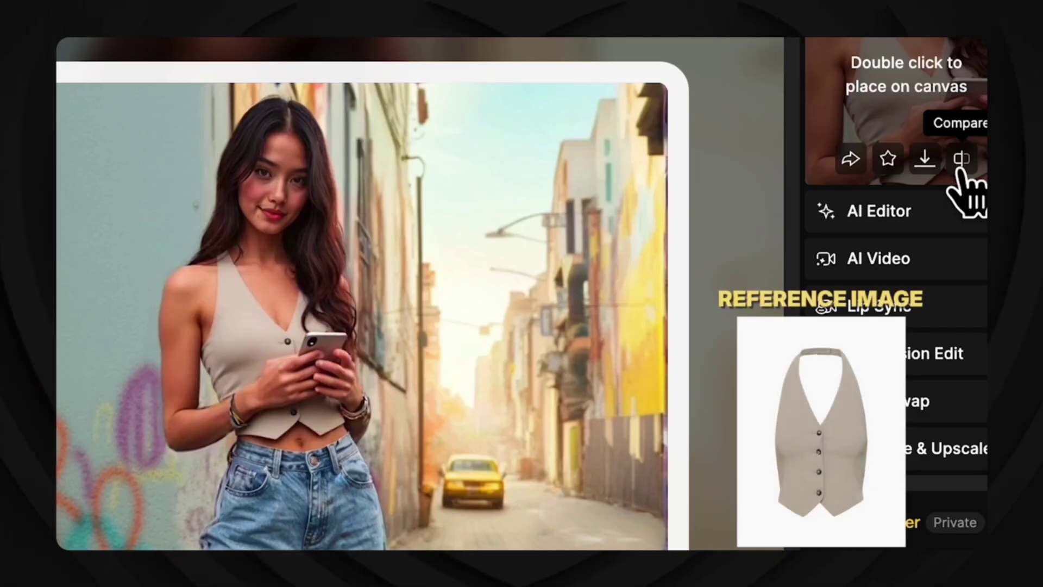
{"action": "left_click", "coordinate": [960, 169]}
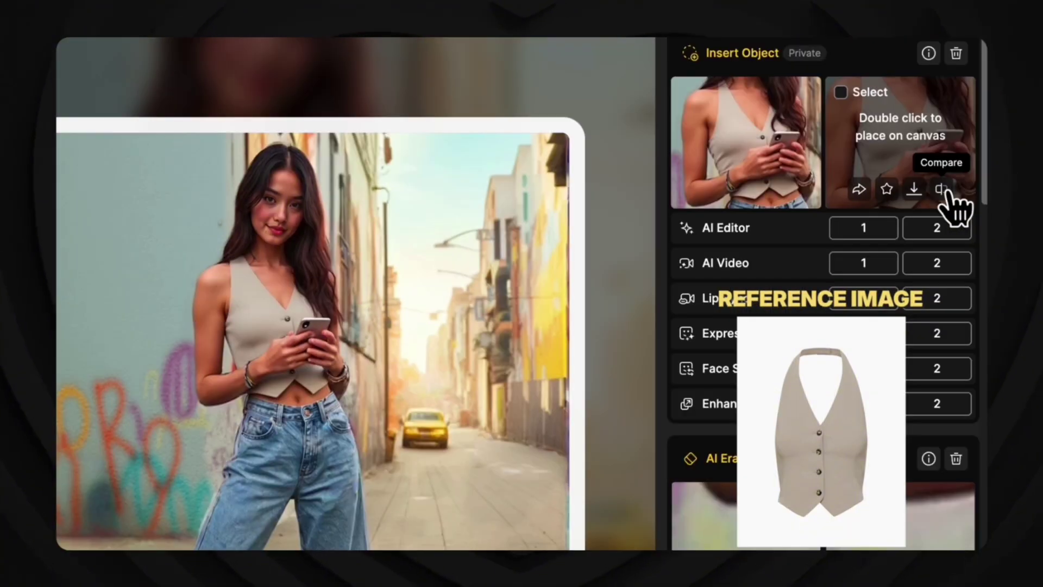
{"action": "left_click", "coordinate": [961, 163]}
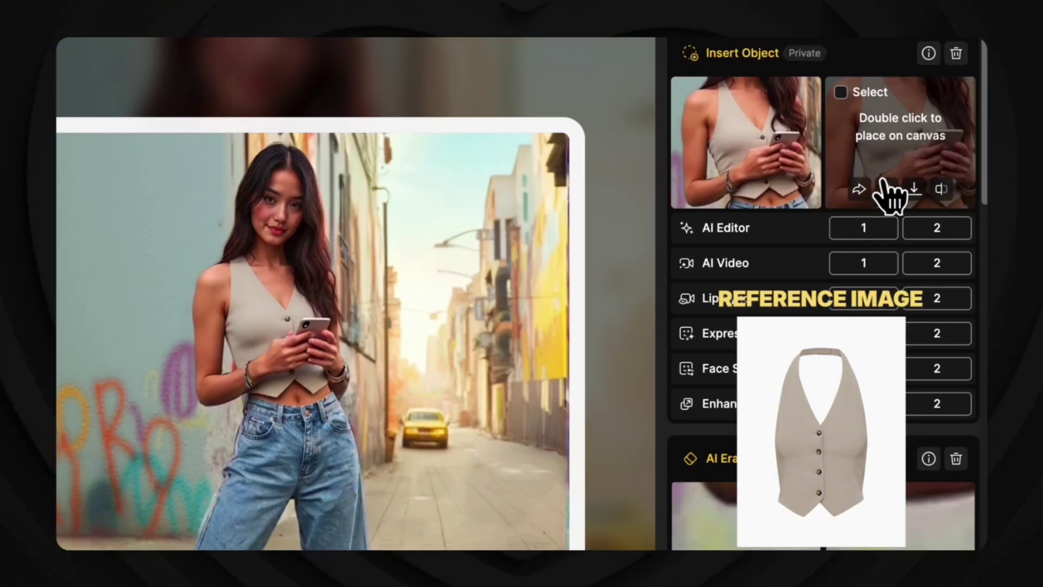